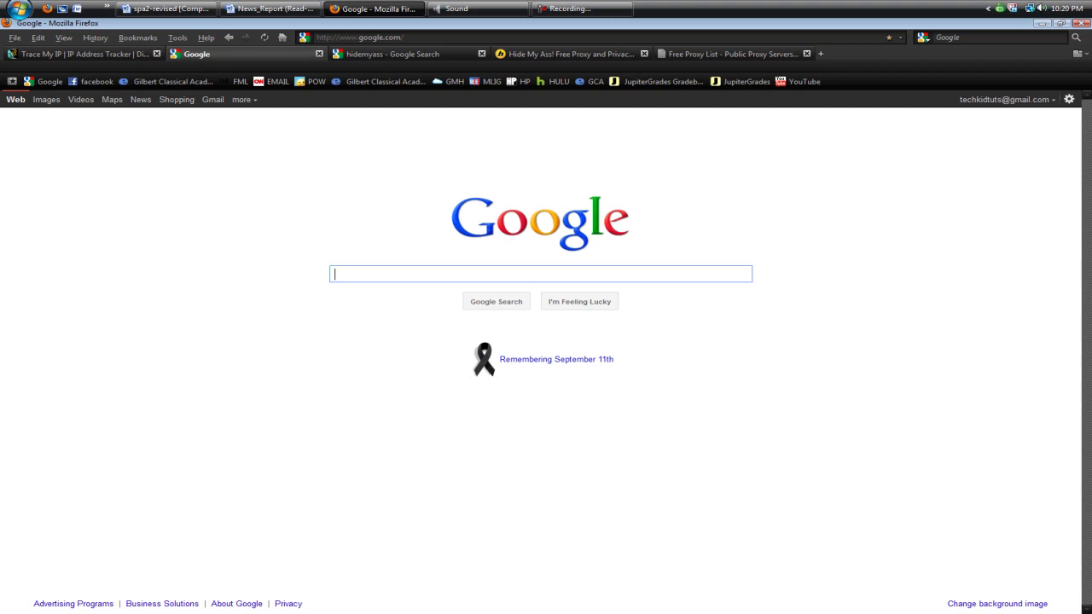
Step: Switch to the Trace My IP tab, which shows an IP located in Arizona, United States
left_click(81, 54)
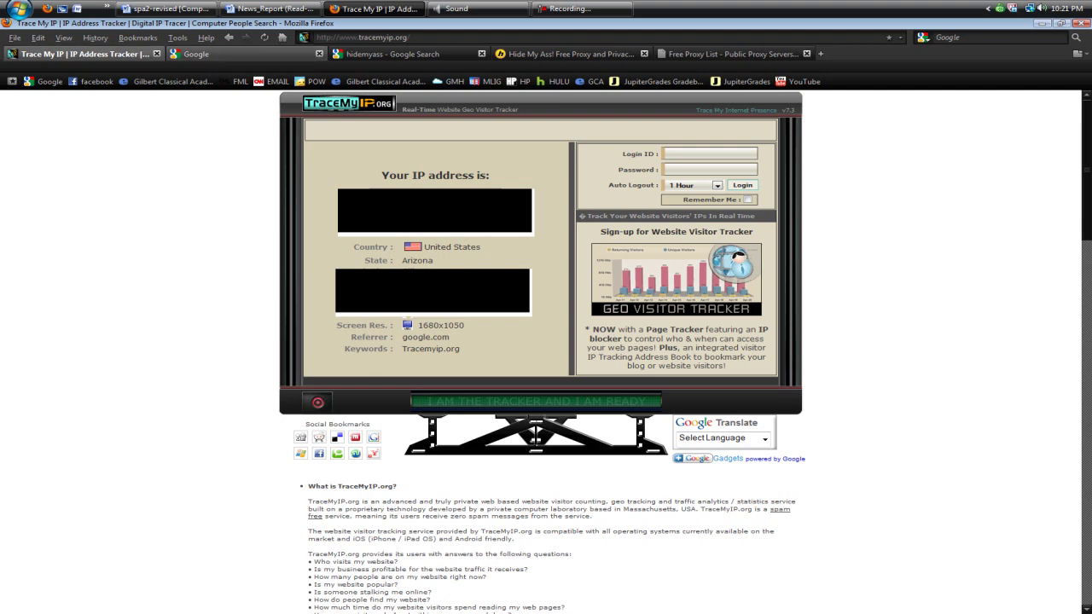
Step: Move from the Google 'Hidemyass' results to the Hide My Ass! Free Proxy homepage tab
left_click(197, 54)
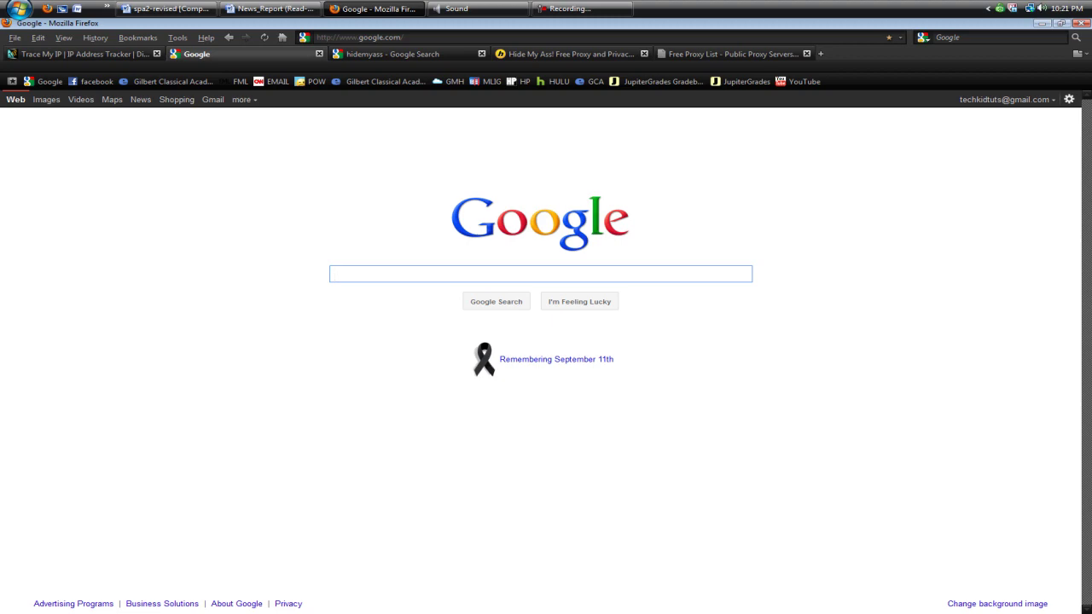
left_click(393, 54)
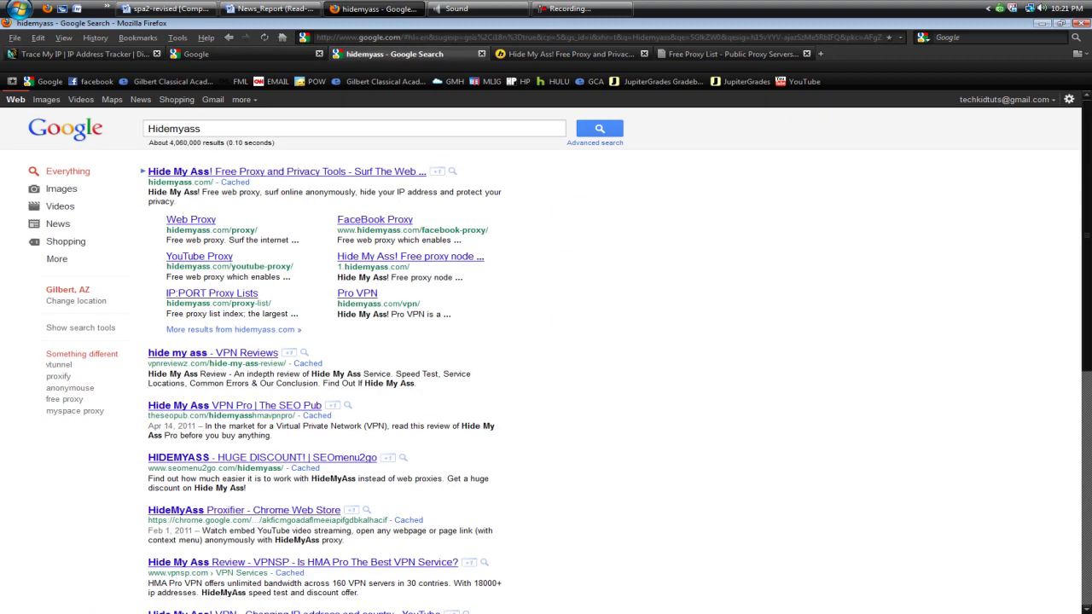
double_click(174, 129)
key("Right")
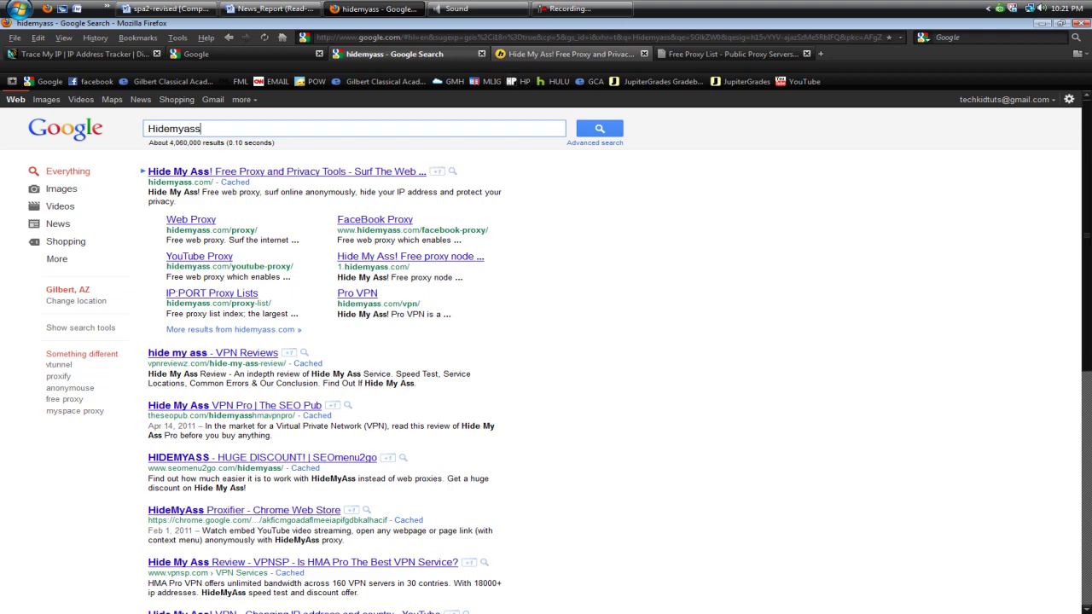
left_click(564, 54)
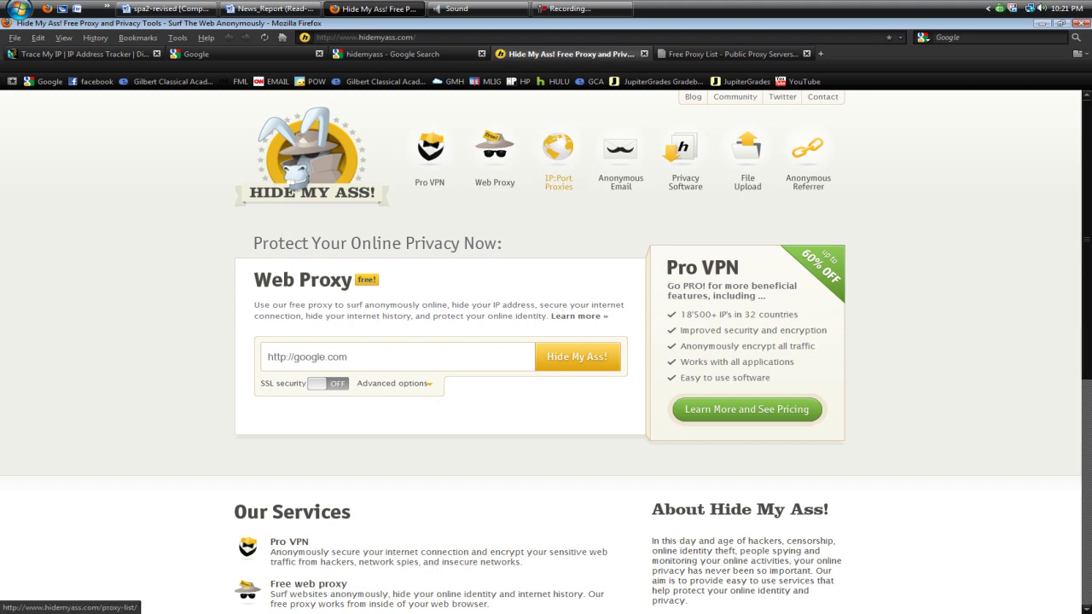
Step: Filter the IP:Port proxy list to exclude PlanetLab, low anonymity and slow speeds, then update the results
left_click(559, 162)
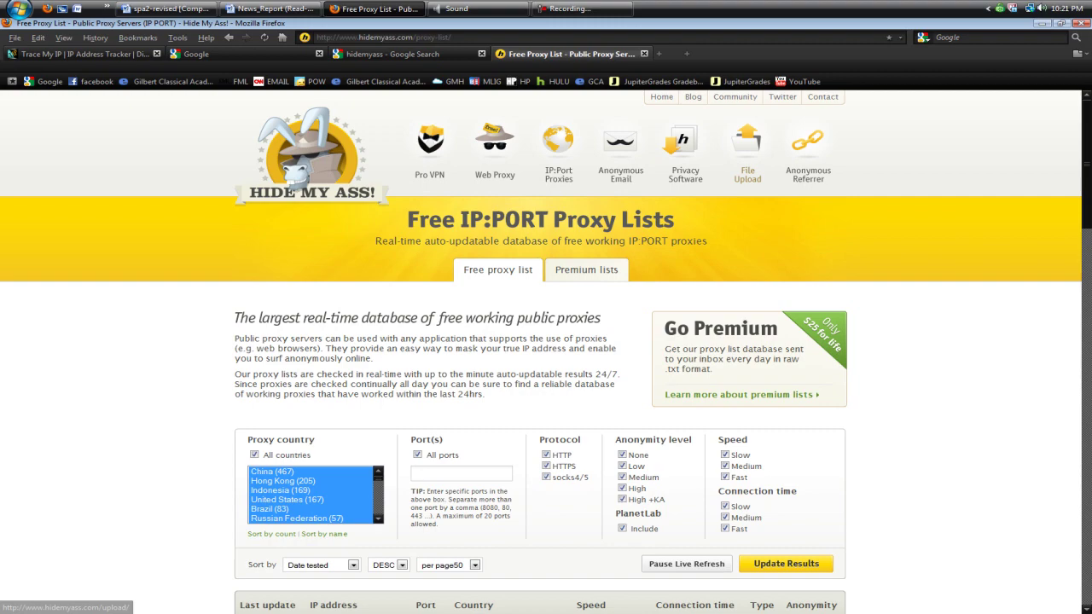
scroll(748, 162, "down", 1)
scroll(747, 162, "down", 2)
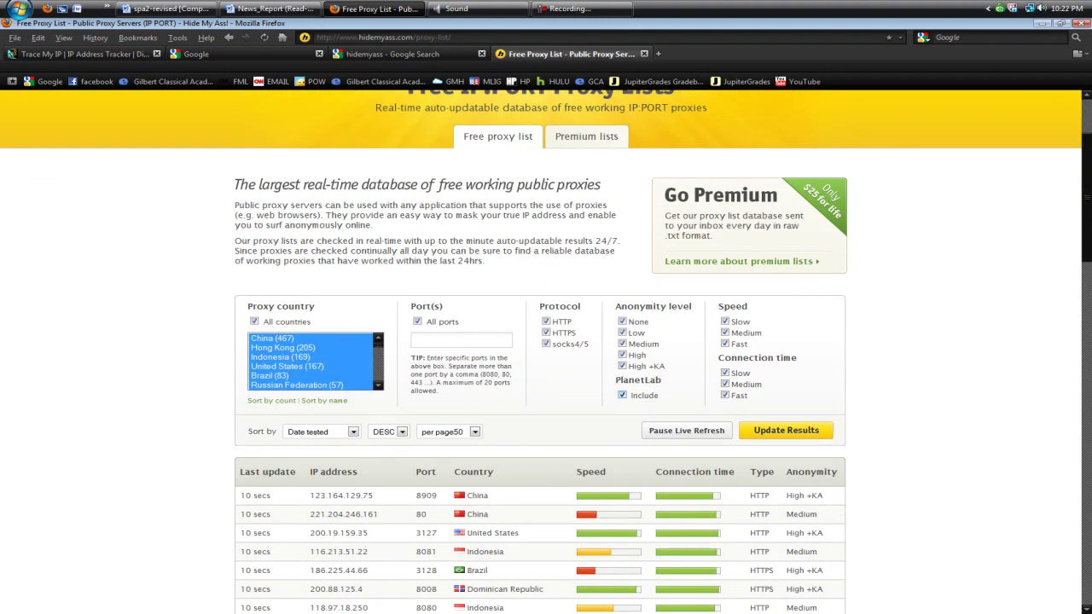
left_click(622, 395)
left_click(622, 322)
scroll(546, 341, "down", 1)
scroll(546, 342, "down", 1)
left_click(785, 342)
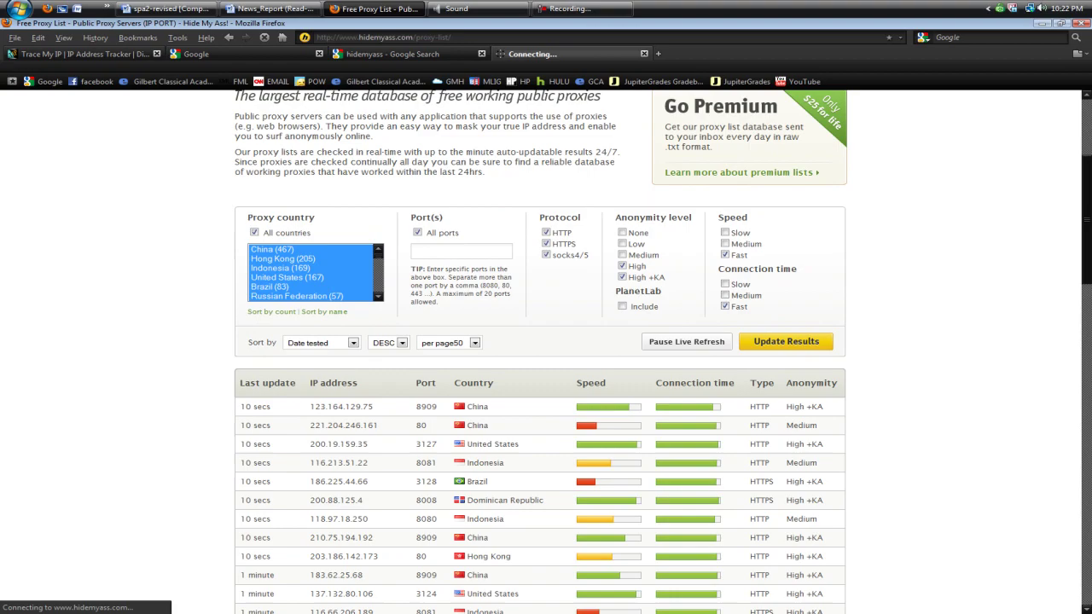
Step: Scroll down the filtered proxy list to the Swedish proxy entry
scroll(547, 341, "down", 5)
scroll(547, 341, "down", 1)
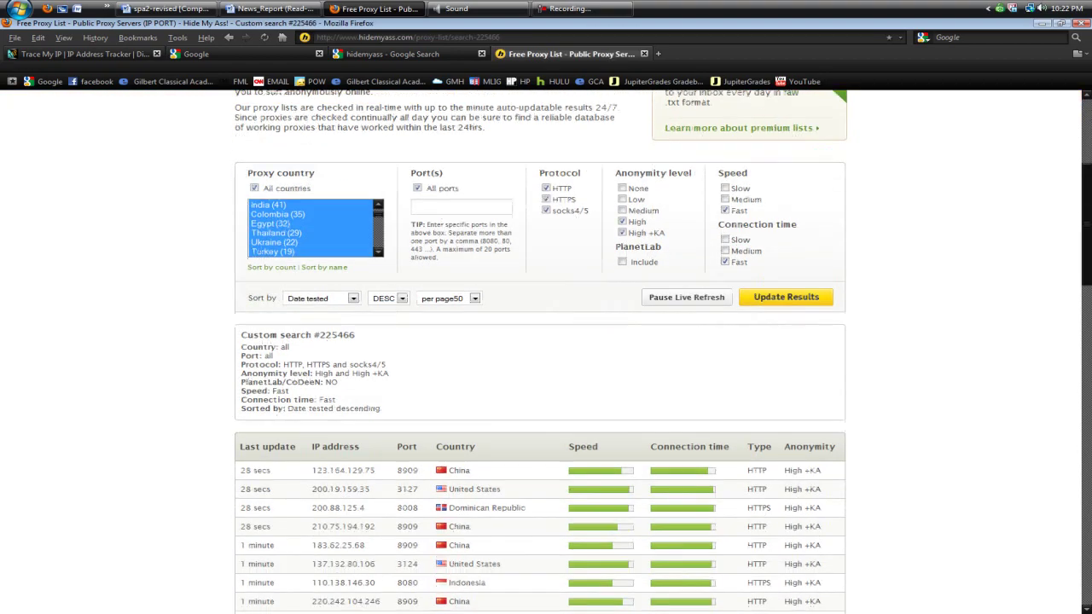
scroll(546, 341, "down", 1)
scroll(546, 342, "down", 3)
scroll(547, 341, "down", 1)
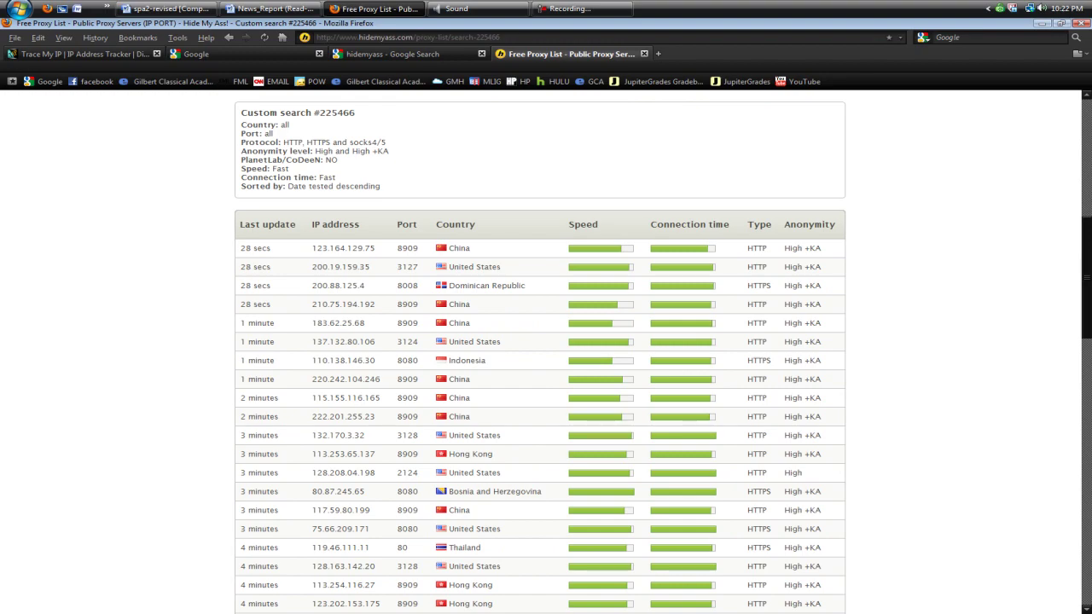
scroll(546, 341, "down", 1)
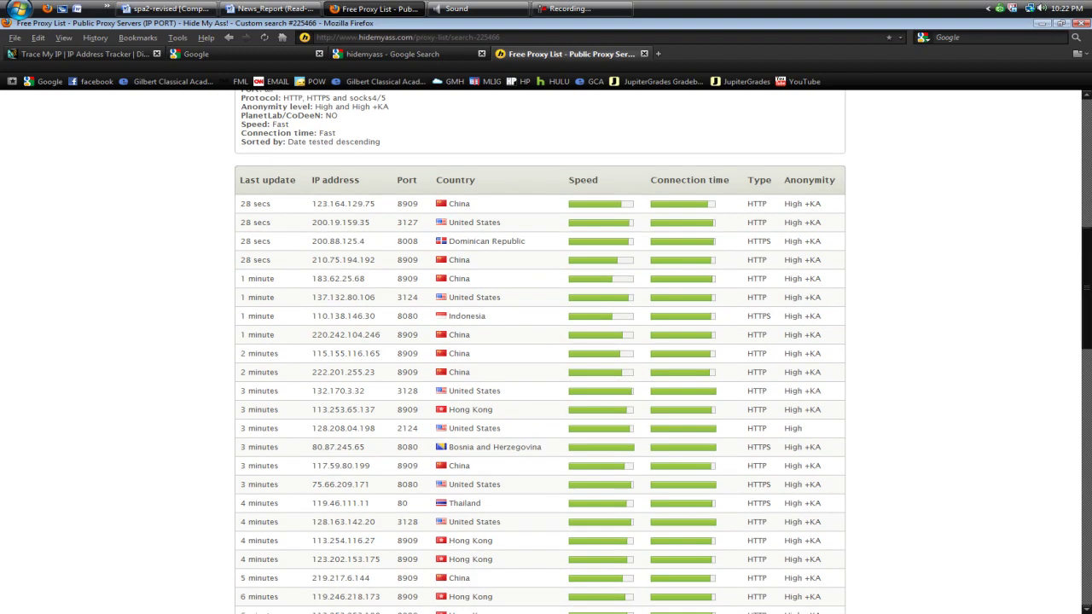
scroll(546, 341, "down", 1)
scroll(546, 341, "down", 1)
scroll(546, 341, "down", 1)
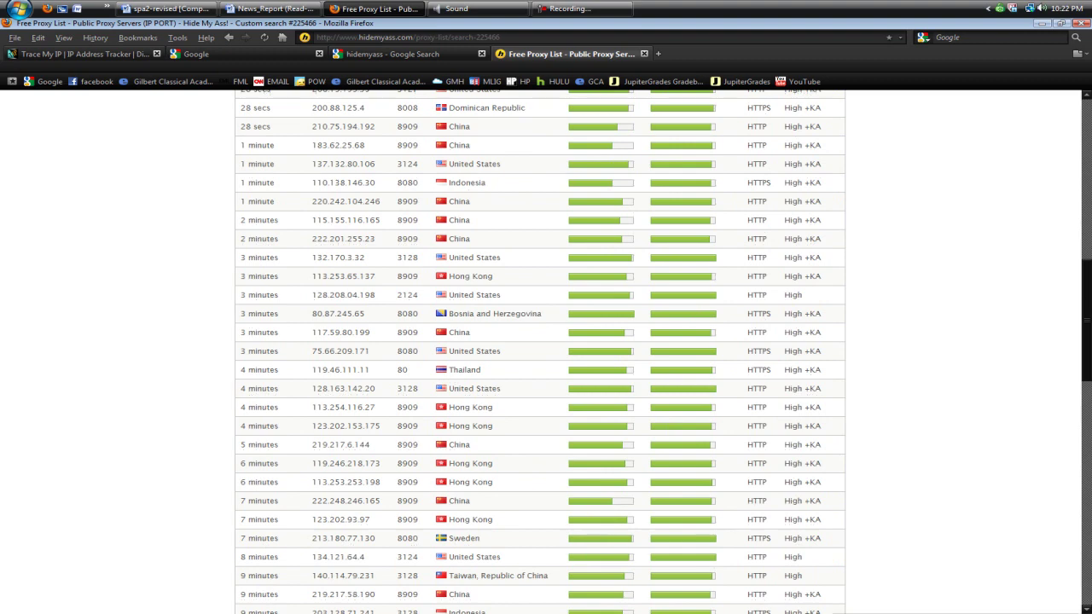
Step: Copy the Swedish proxy IP 213.180.77.130 (port 8080) from the list
left_click_drag(375, 538, 312, 538)
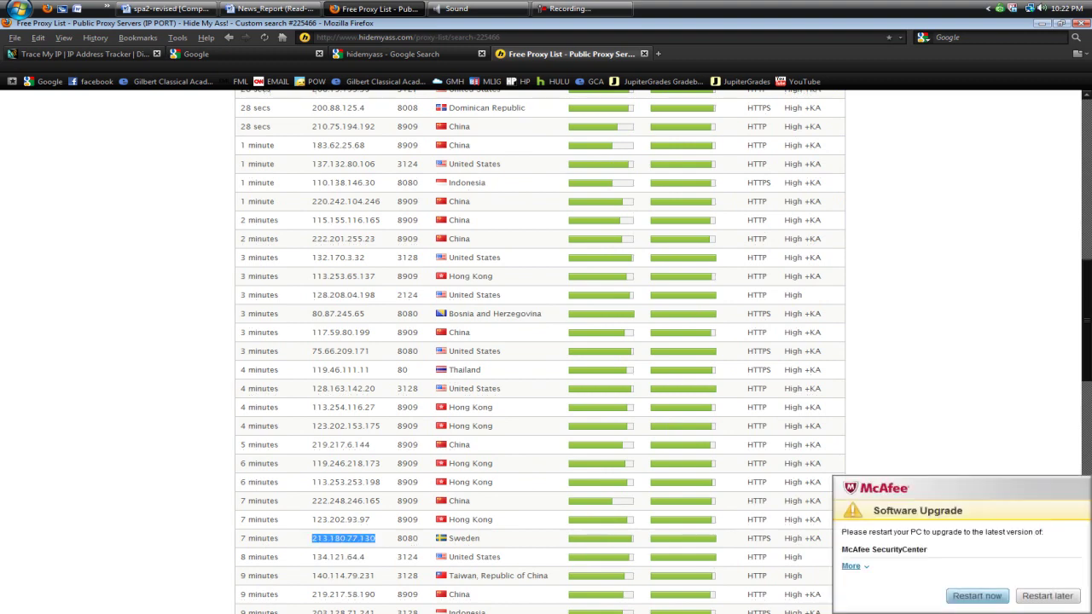
left_click_drag(375, 538, 312, 539)
right_click(328, 539)
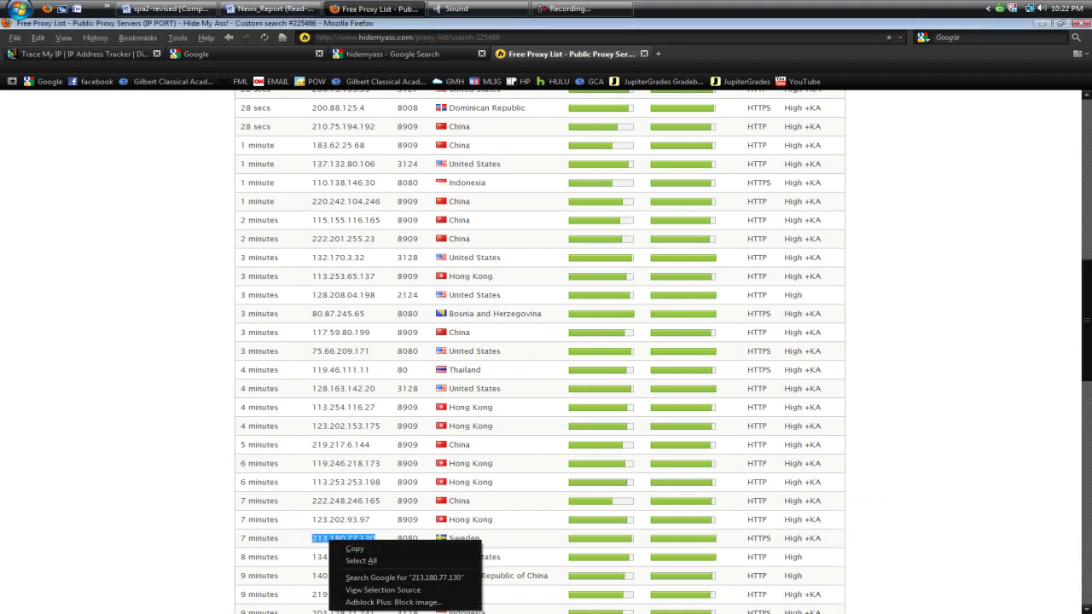
left_click(346, 548)
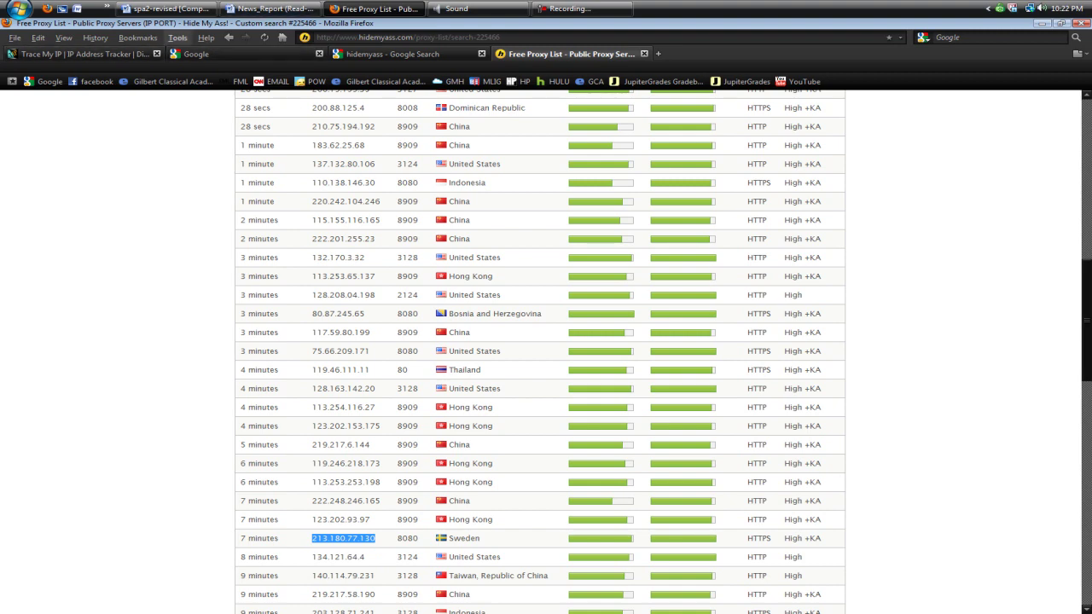
left_click(178, 38)
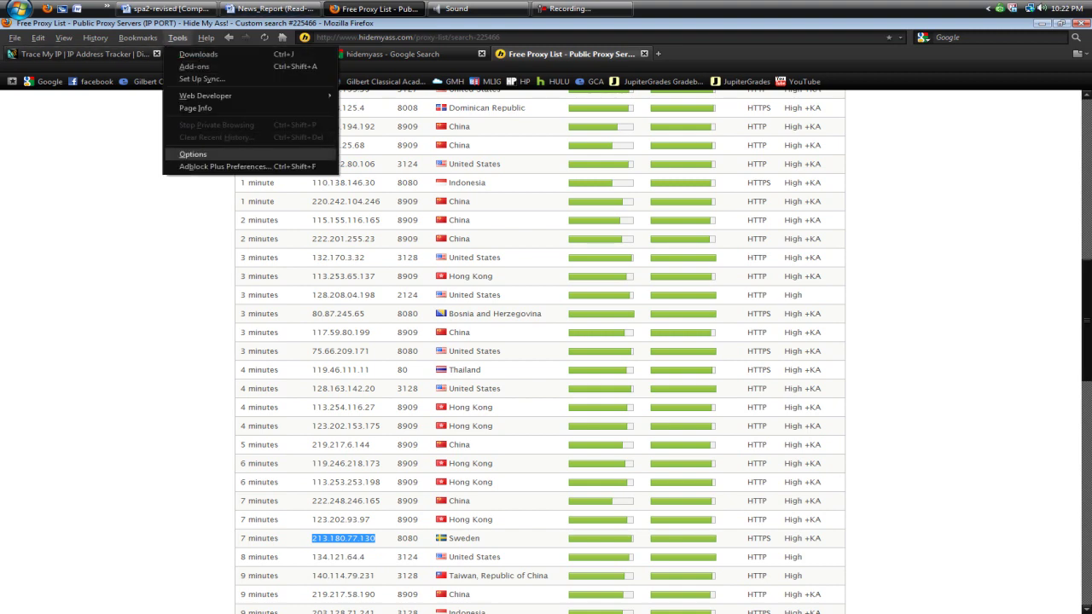
Step: Open Firefox Options at Advanced > Network and bring up the Connection Settings
left_click(193, 154)
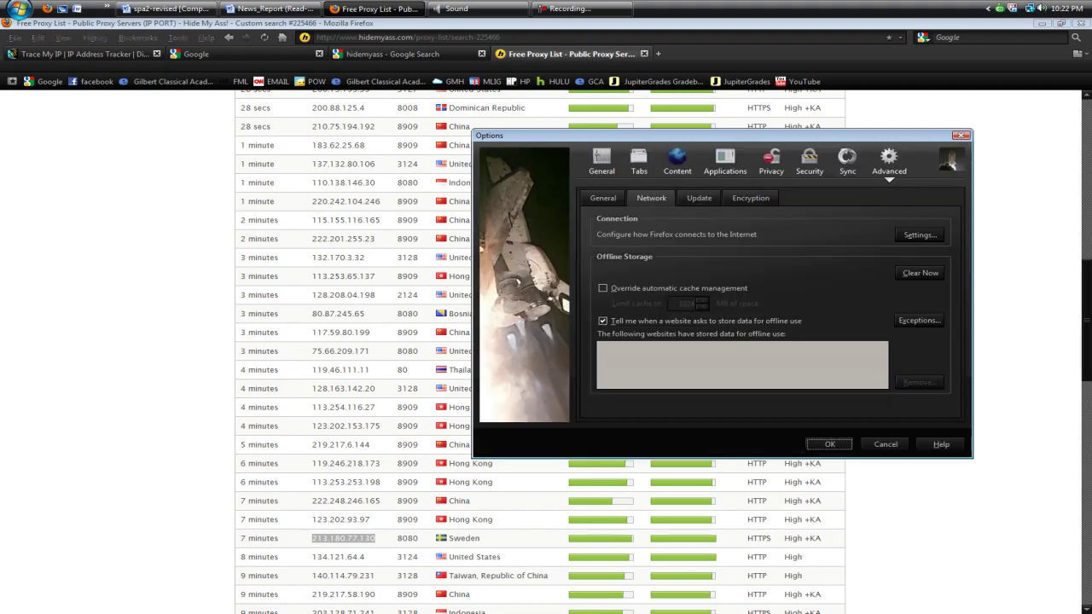
left_click_drag(726, 135, 487, 143)
left_click(362, 169)
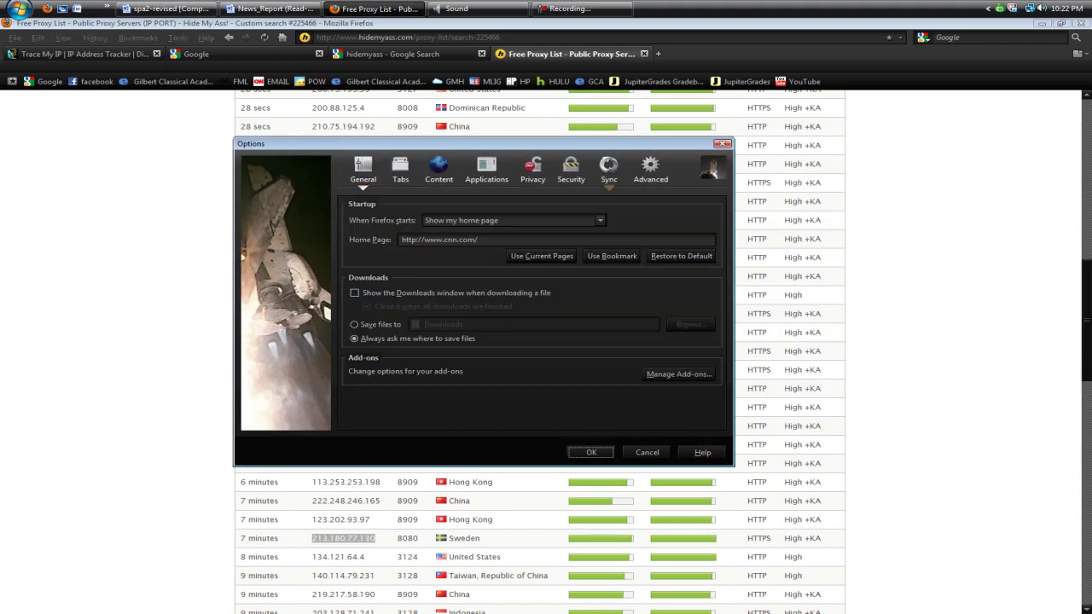
left_click(650, 169)
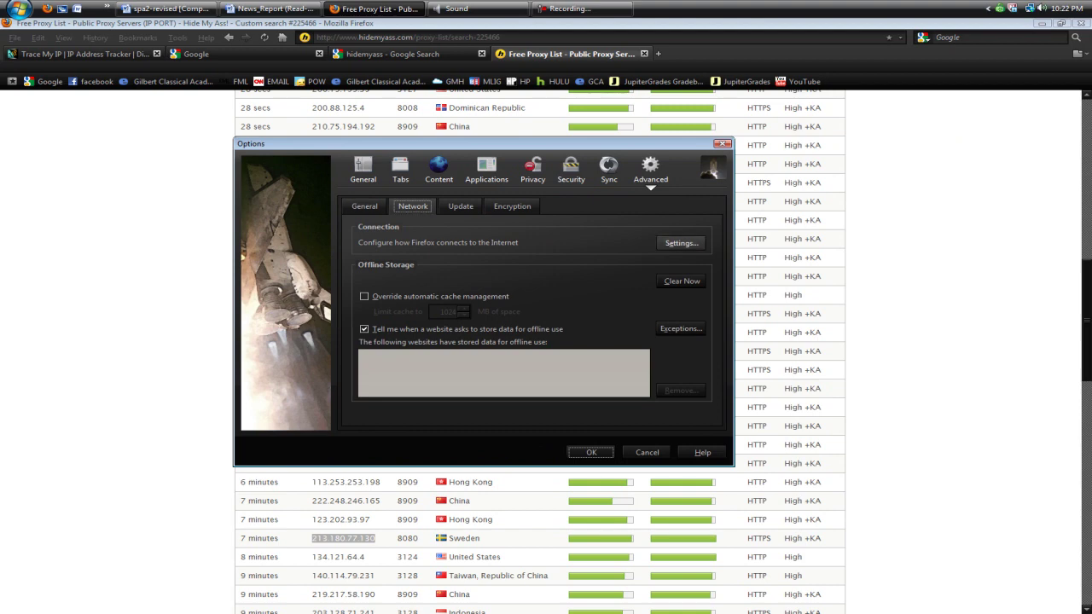
left_click(682, 242)
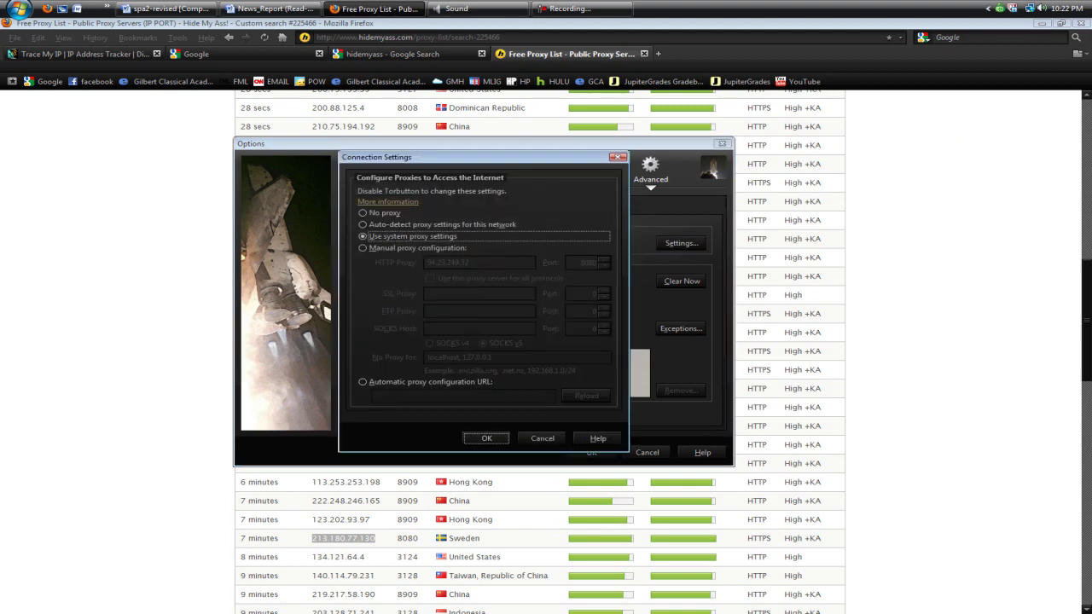
Step: Set manual proxy with pasted HTTP proxy 213.180.77.130, port 8080, and confirm both dialogs
key("Down")
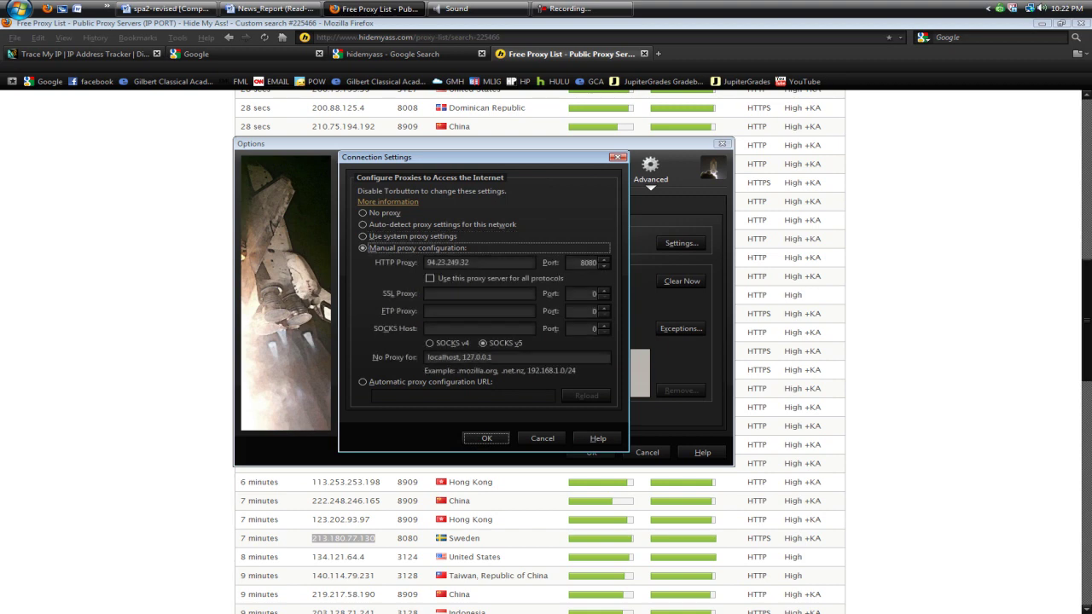
key("Tab")
key("shift+Left")
key("shift+Left")
key("shift+Left")
key("shift+Left")
key("shift+Left")
key("shift+Left")
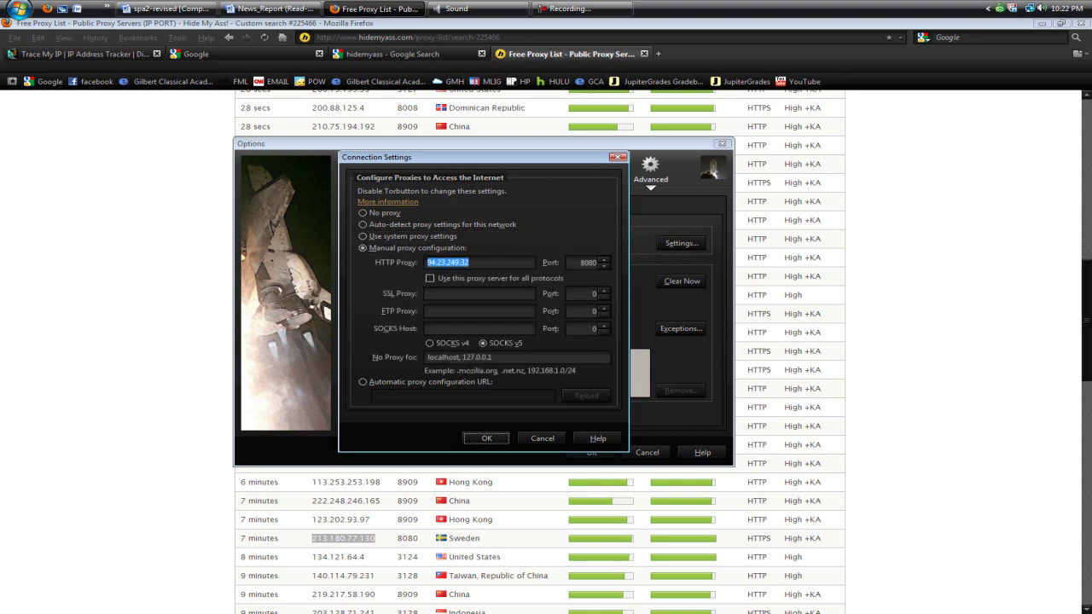
right_click(500, 264)
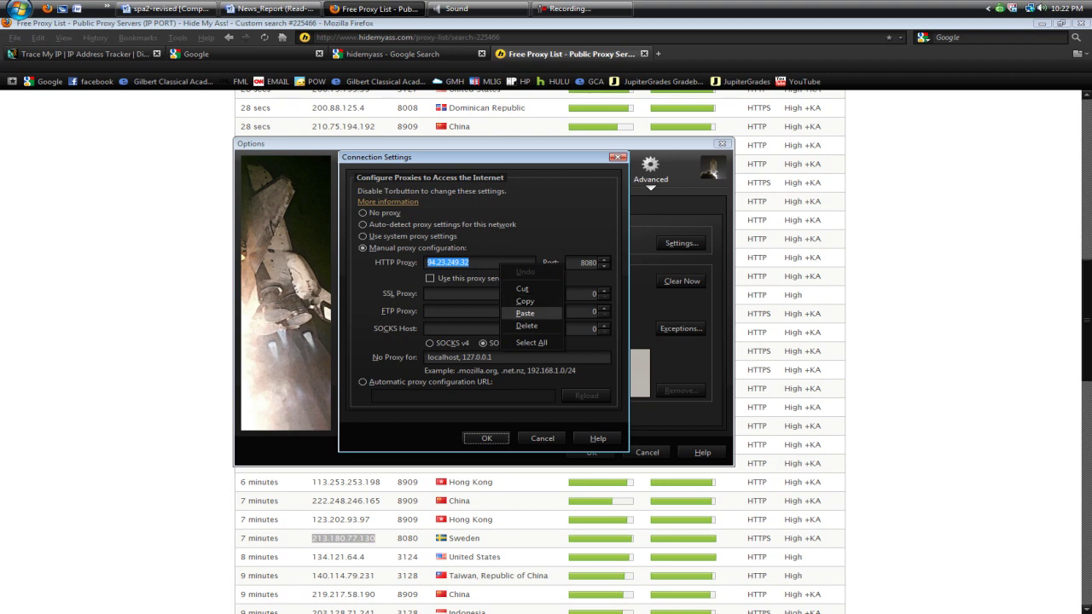
left_click(523, 314)
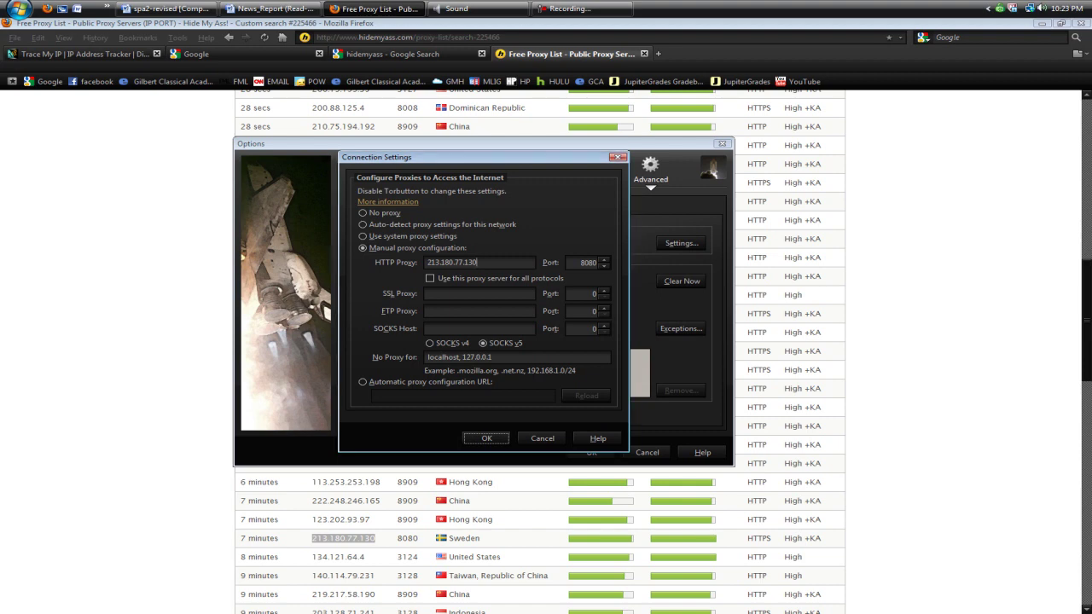
left_click(486, 438)
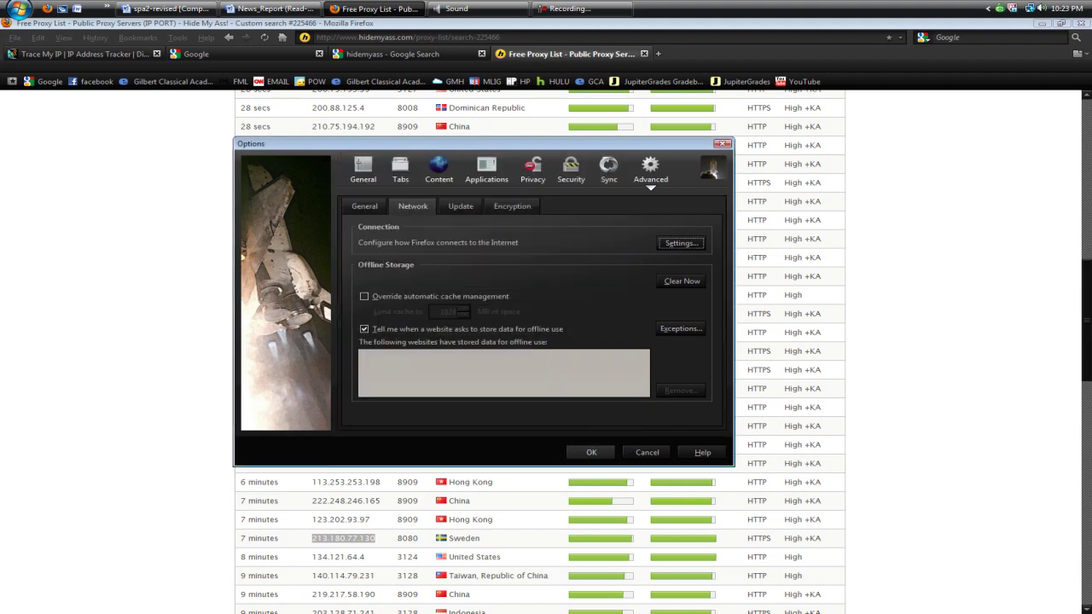
left_click(592, 452)
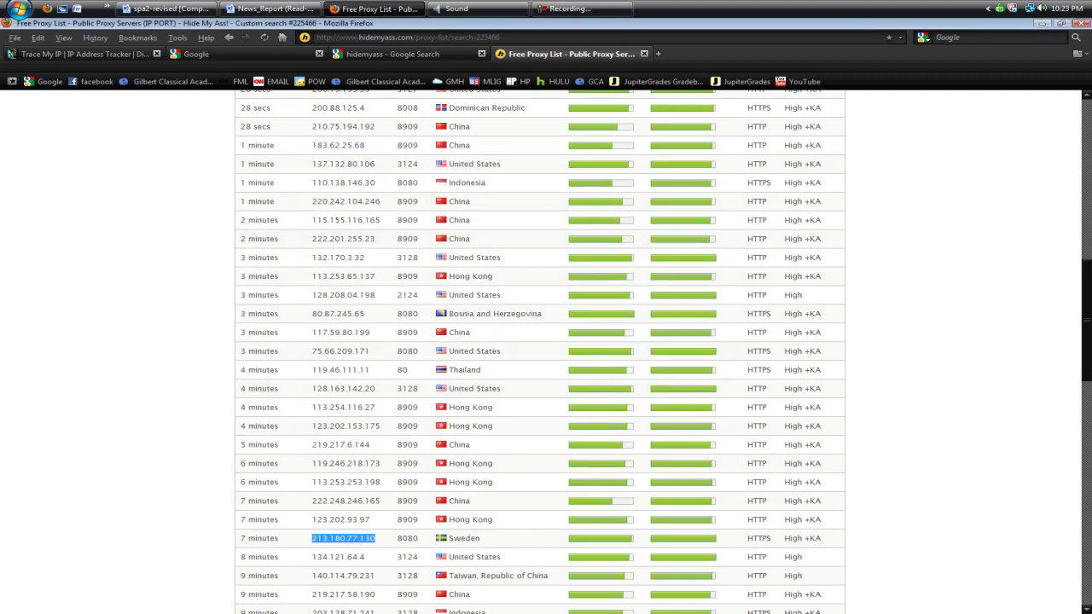
Step: Load Google in Swedish, then reload Trace My IP to show 213.180.77.130 in Karlstad, Sweden
left_click(43, 81)
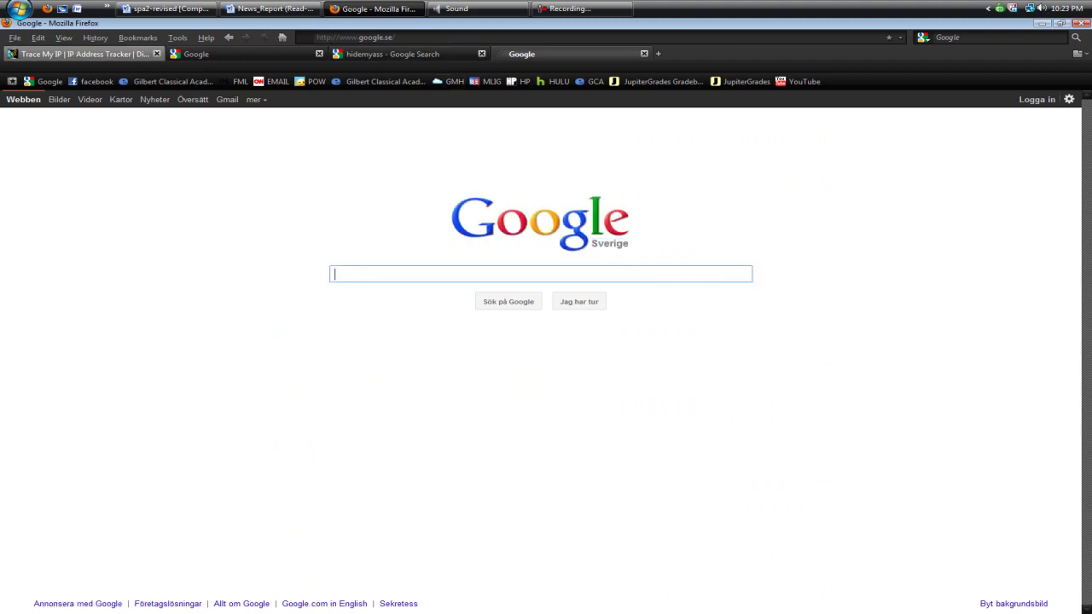
left_click(77, 54)
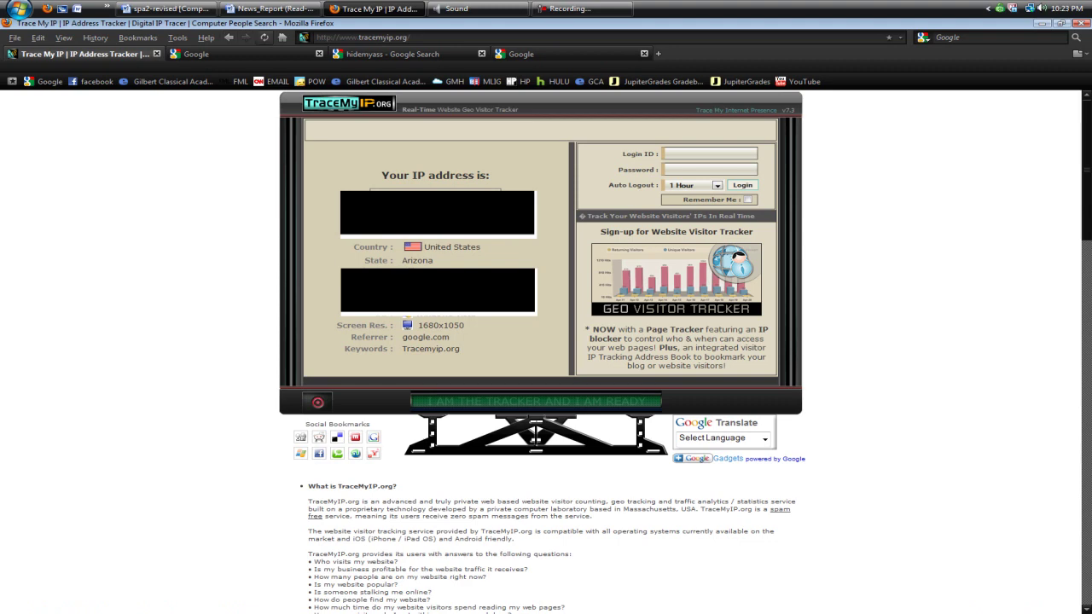
key("F5")
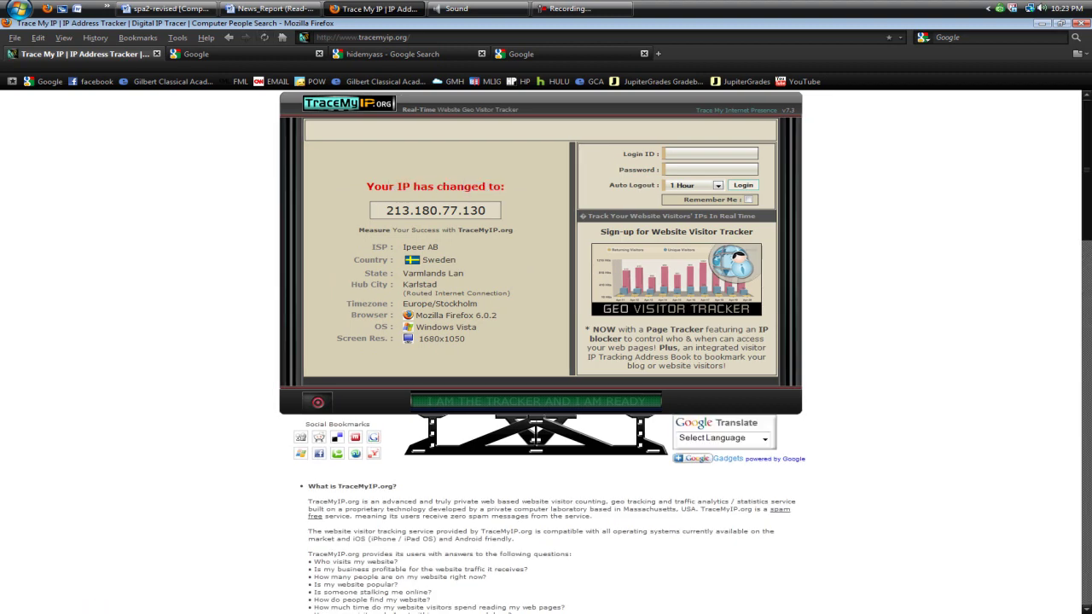
left_click_drag(373, 247, 439, 246)
left_click_drag(353, 259, 456, 259)
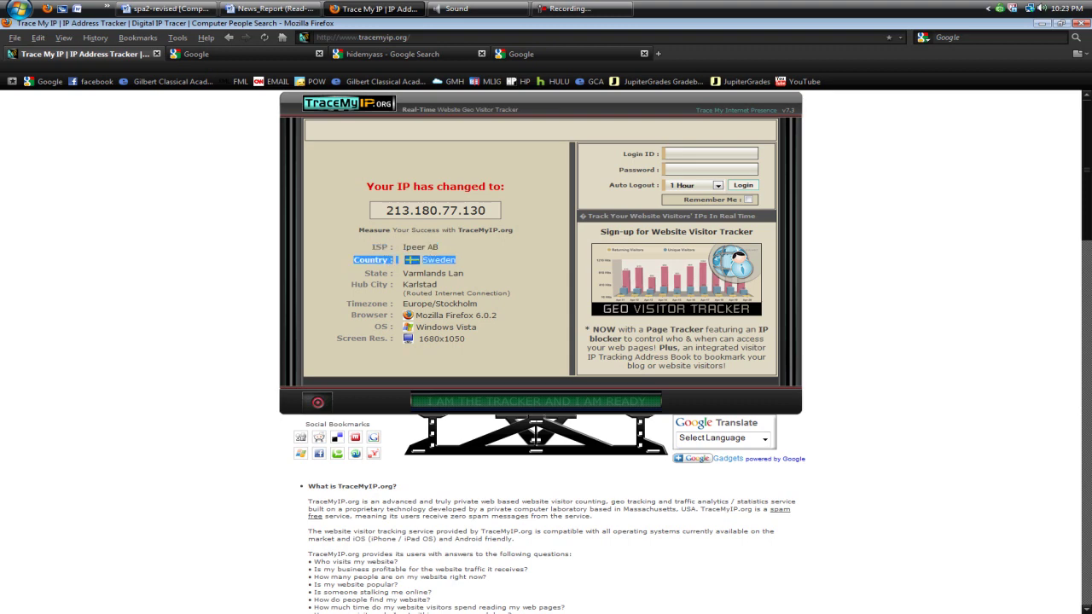
left_click_drag(364, 273, 464, 274)
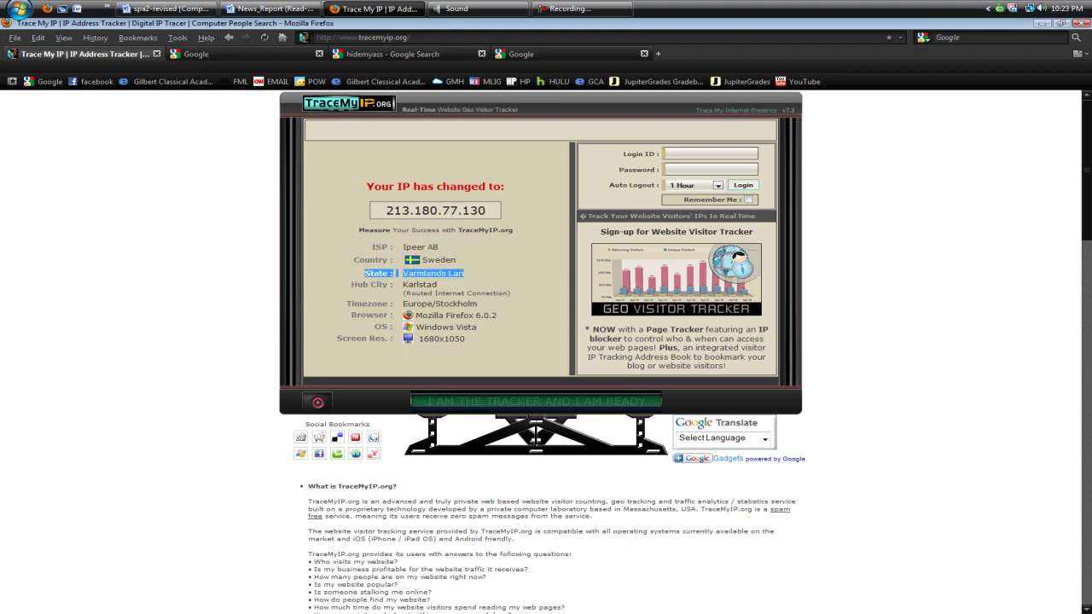
left_click(464, 273)
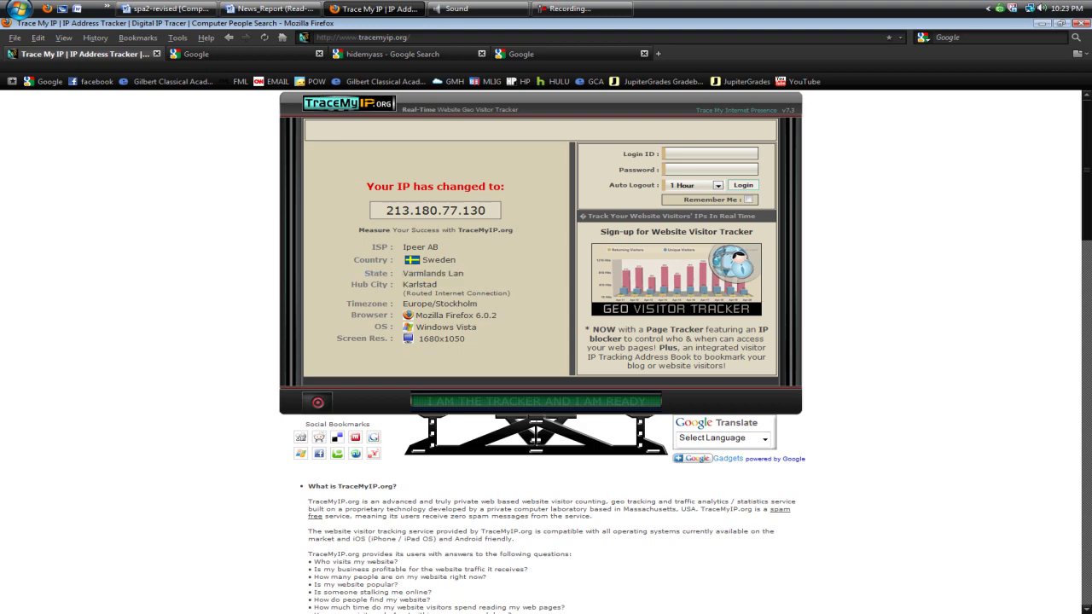
left_click_drag(373, 314, 495, 330)
left_click(426, 328)
left_click_drag(397, 260, 354, 259)
left_click(206, 37)
left_click(232, 125)
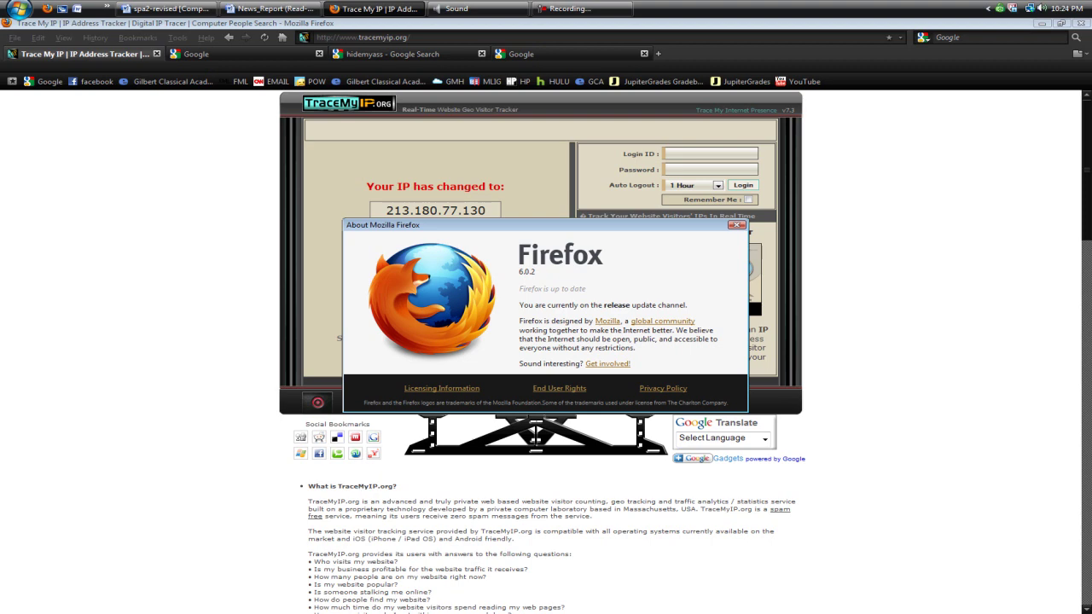
left_click(736, 225)
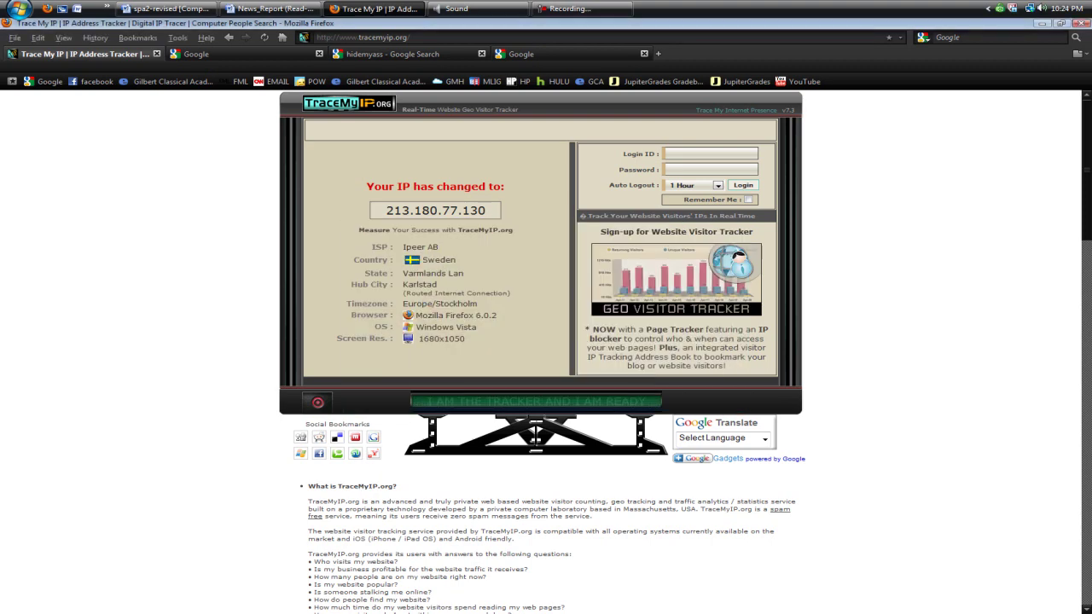